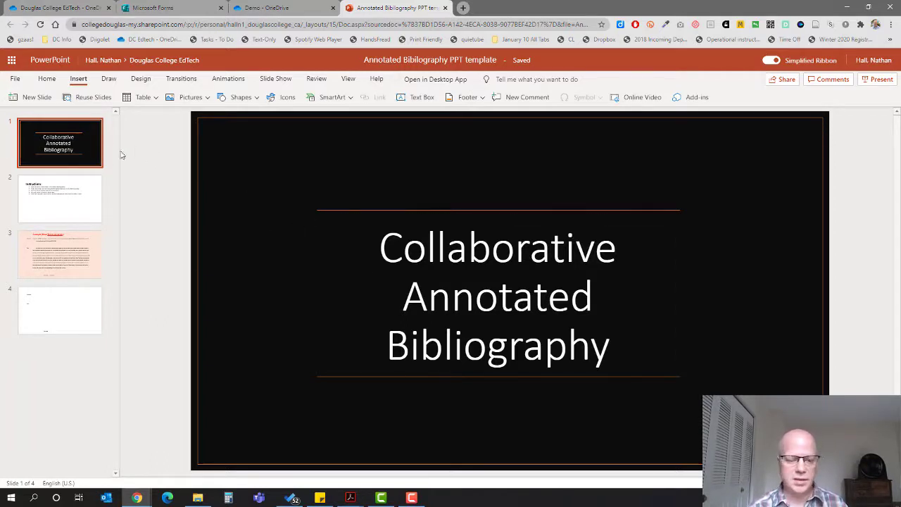
- Look at the Instructions slide, then the Trent University example slide
left_click(73, 197)
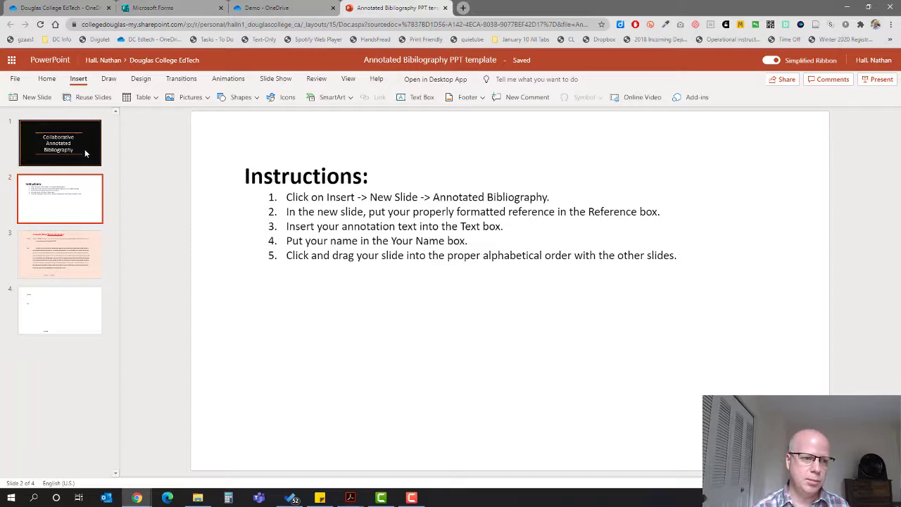
left_click(60, 257)
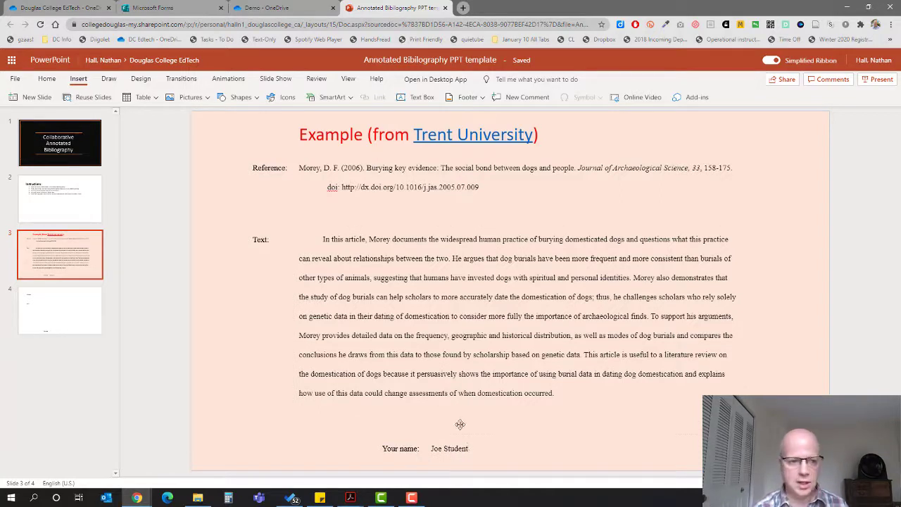
left_click(62, 311)
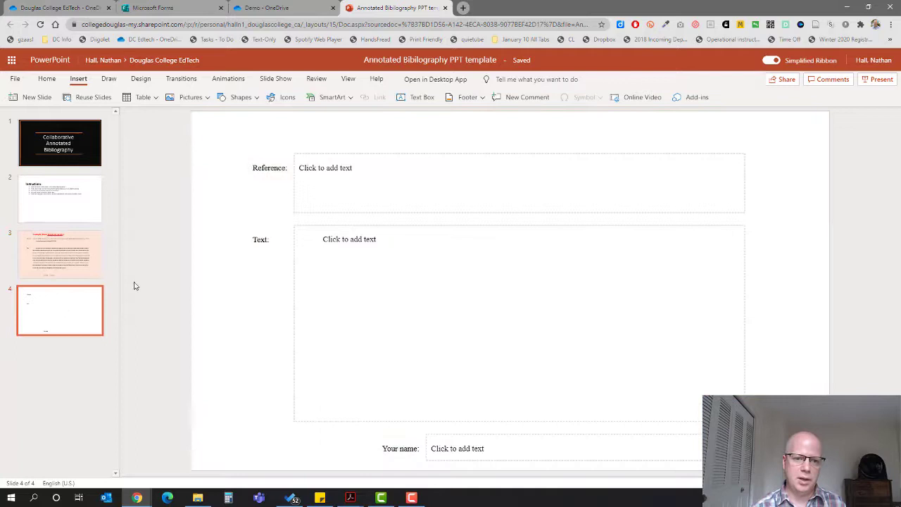
left_click(324, 169)
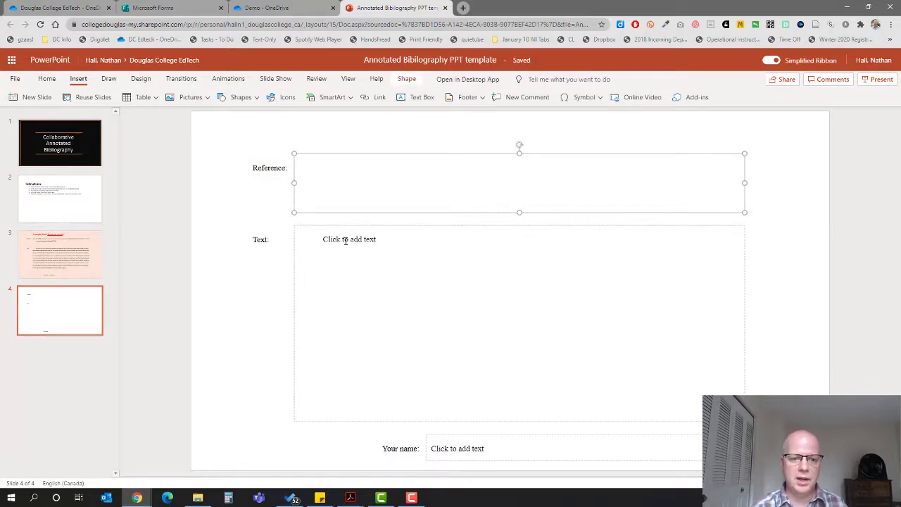
left_click(345, 240)
left_click(464, 448)
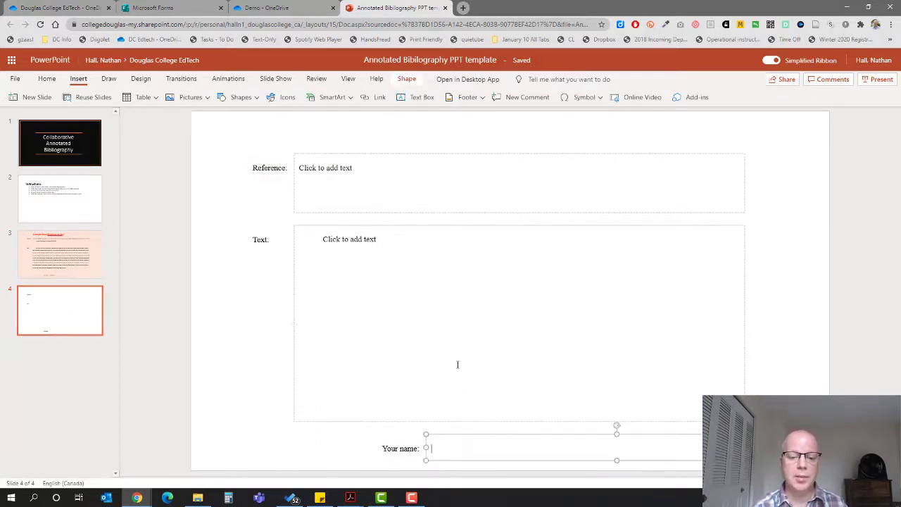
left_click(326, 163)
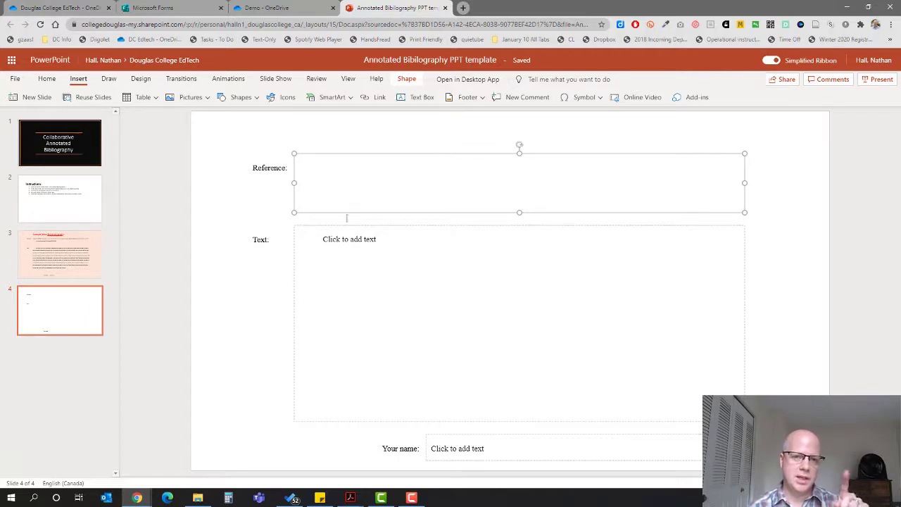
left_click(360, 239)
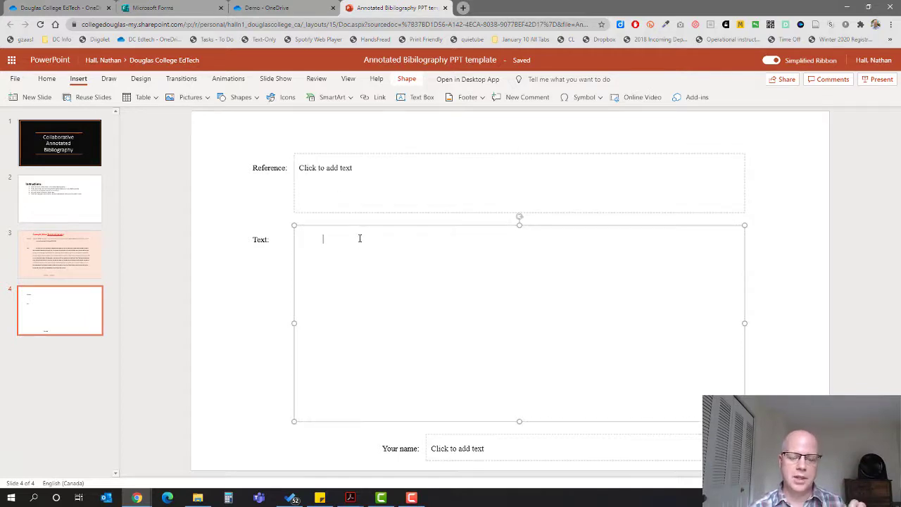
left_click(452, 454)
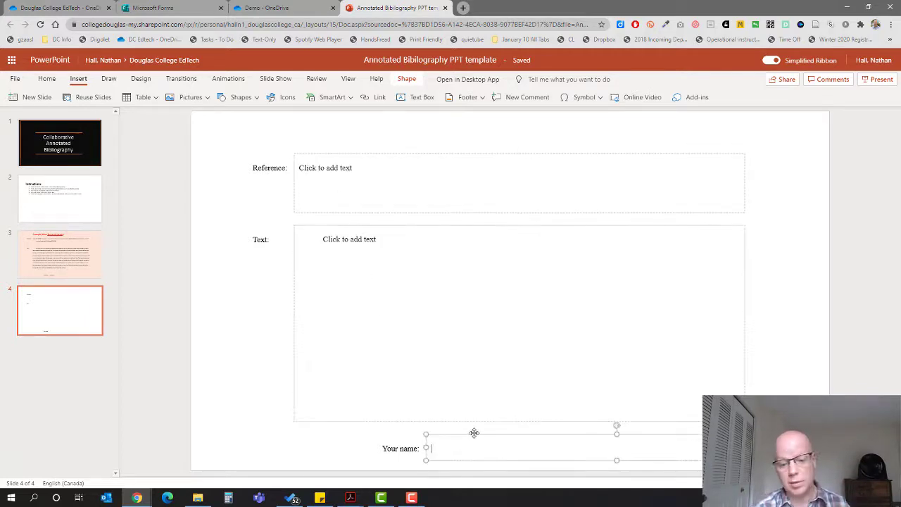
left_click(143, 175)
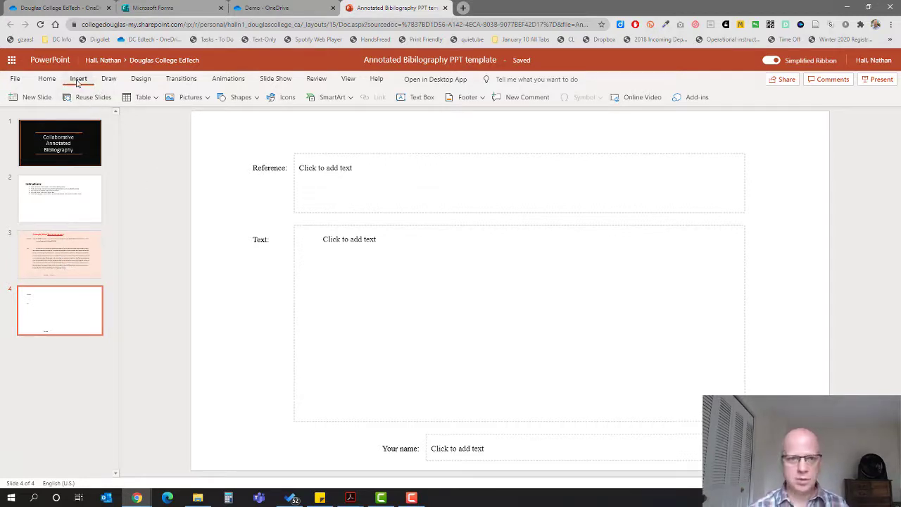
- Add slide 5 with the Annotated Bibliography layout and select its Reference placeholder
left_click(31, 97)
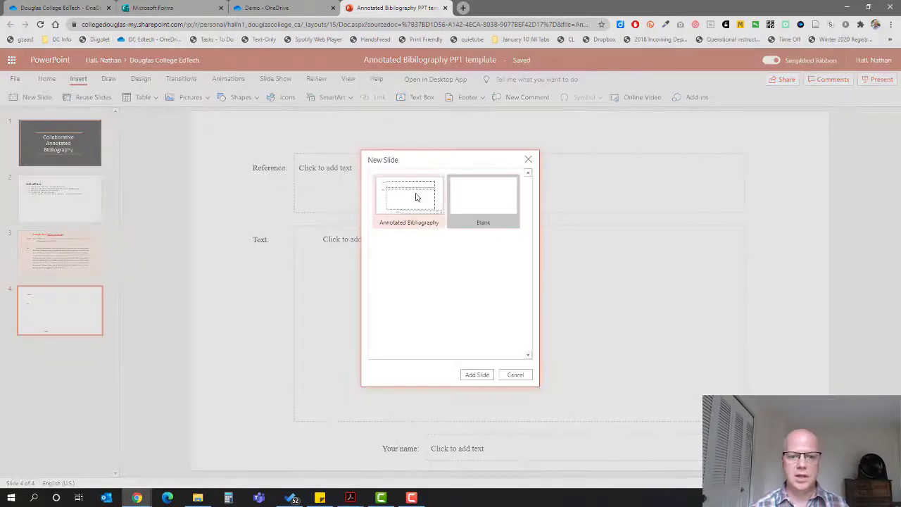
left_click(476, 374)
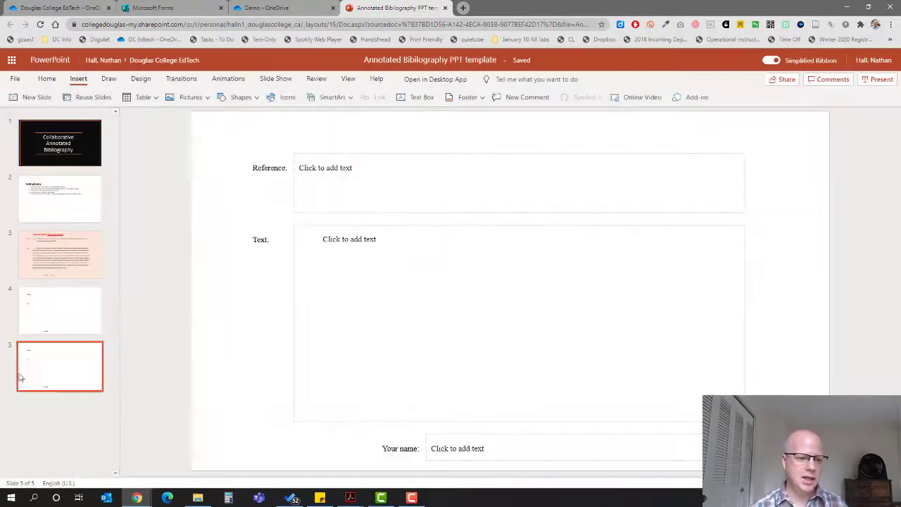
left_click(345, 173)
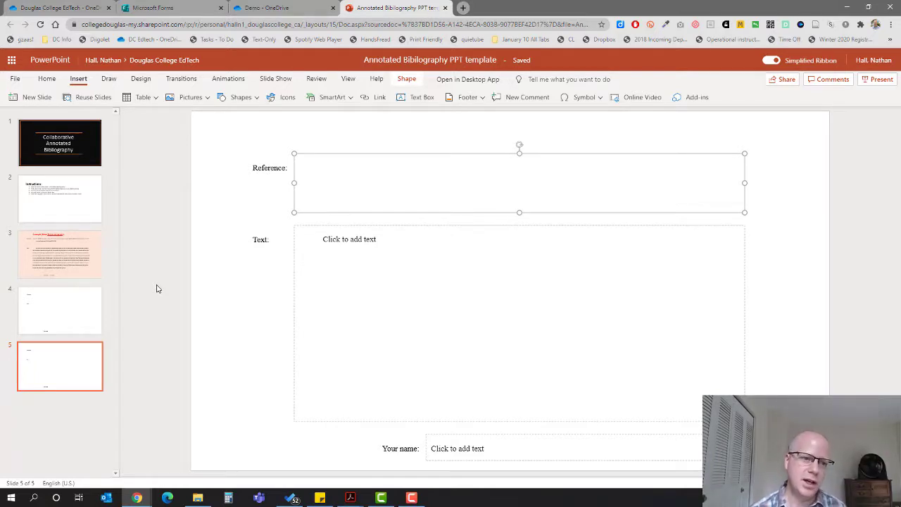
- Flip through the example, blank template and new slide 5, ending on the title slide
left_click(73, 276)
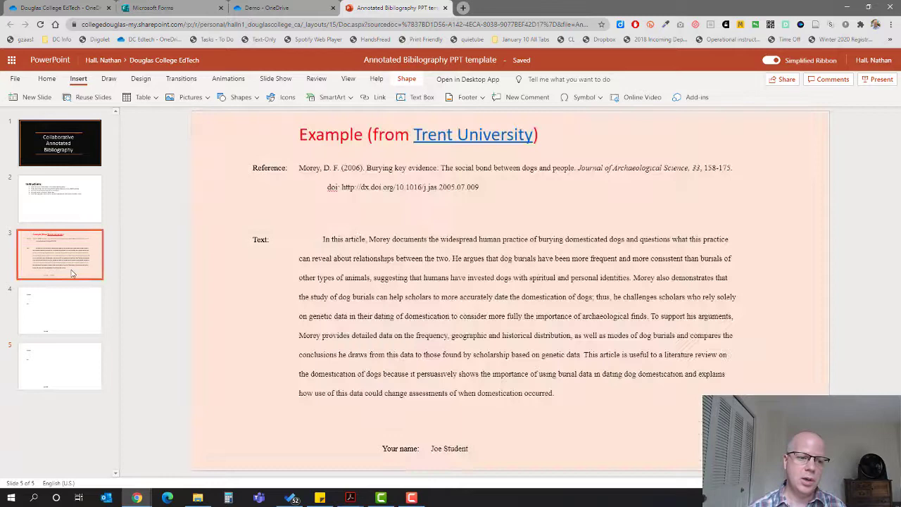
left_click(65, 307)
left_click(70, 373)
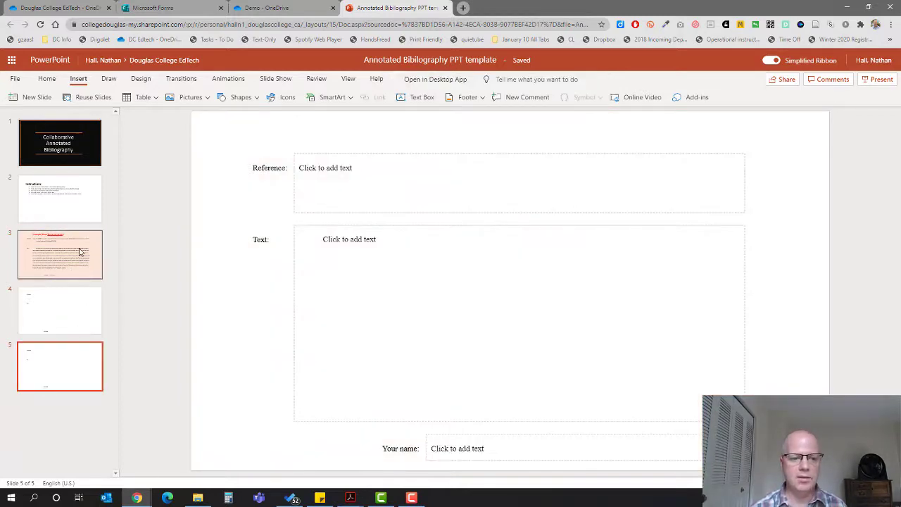
left_click(79, 251)
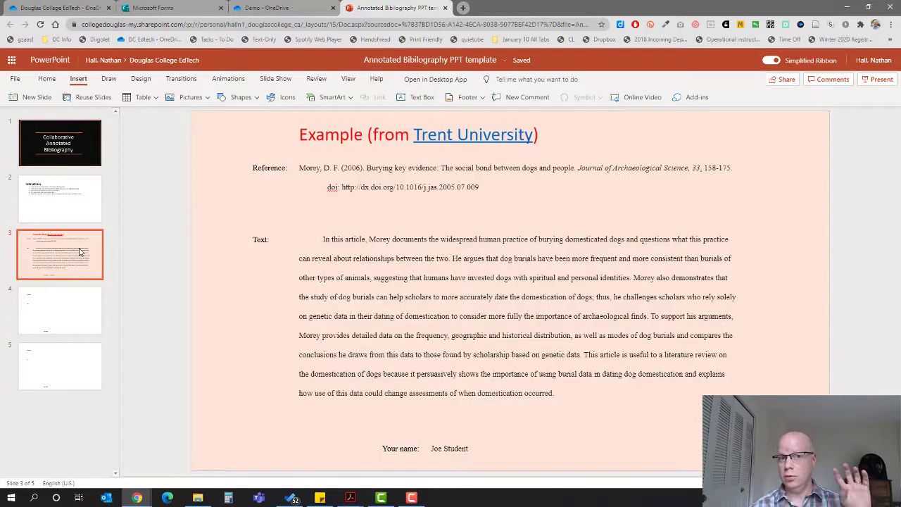
left_click(70, 147)
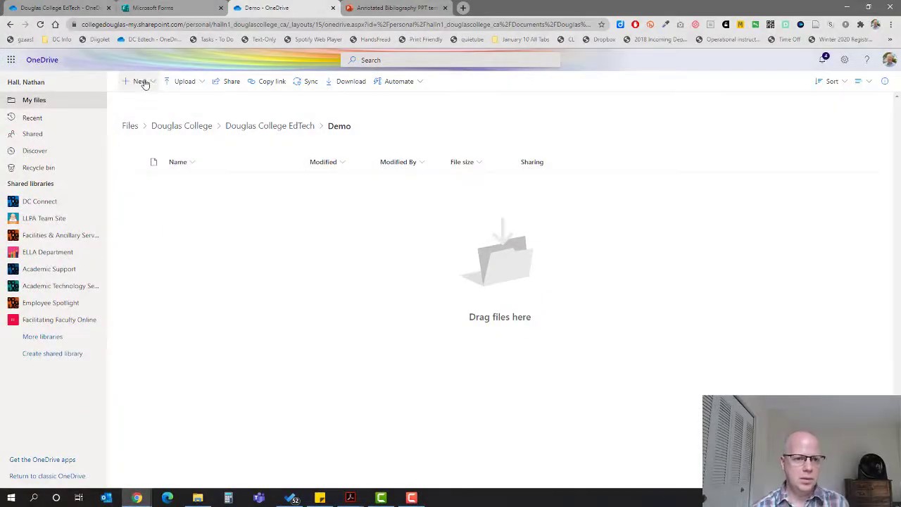
- Go up to Douglas College EdTech and open Annotated Bibliography PPT template.pptx
left_click(259, 128)
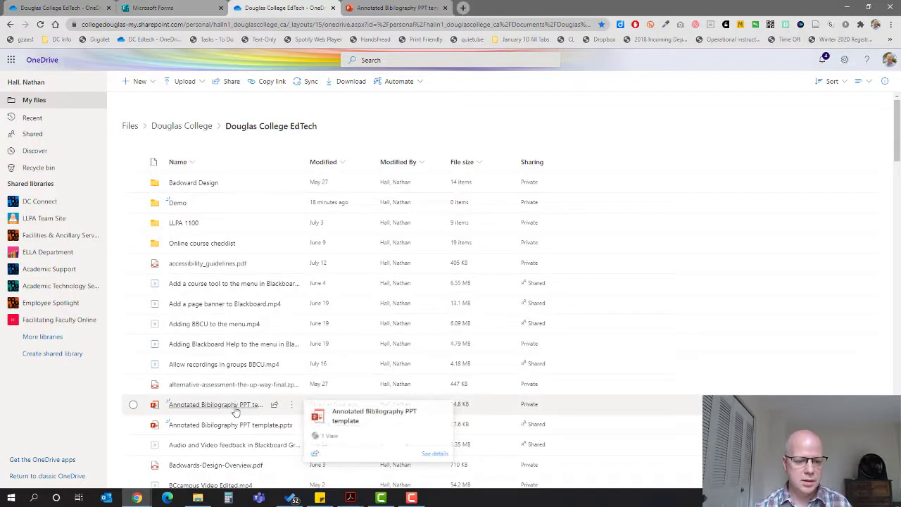
left_click(235, 426)
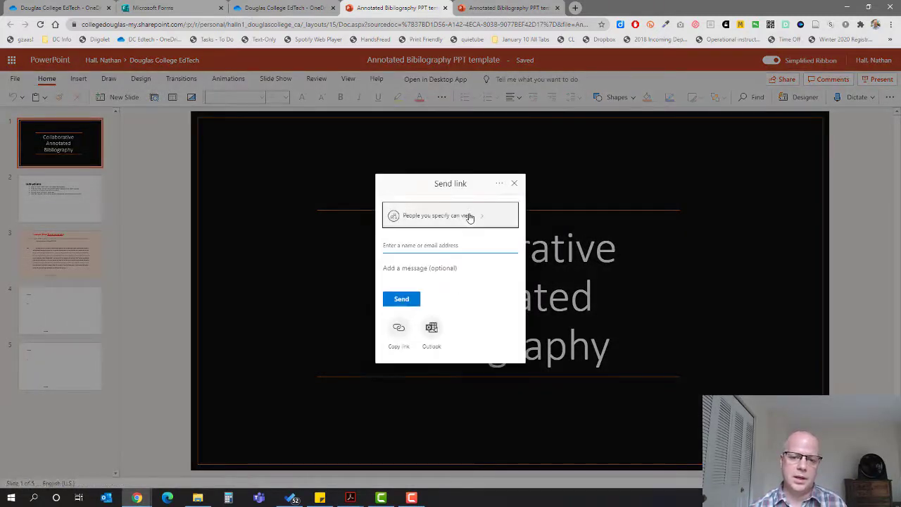
- Copy an anyone-with-the-link view-only link and test it in a private window
left_click(467, 217)
left_click(424, 216)
left_click(454, 372)
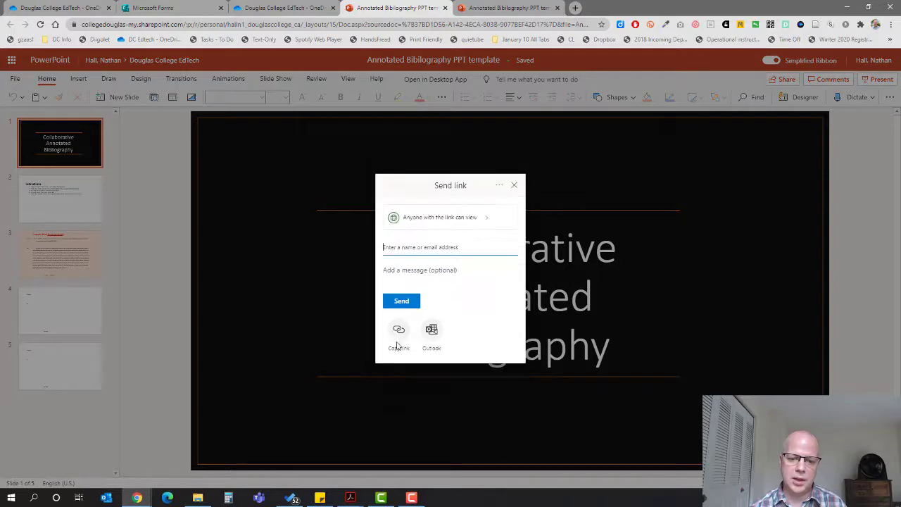
left_click(402, 330)
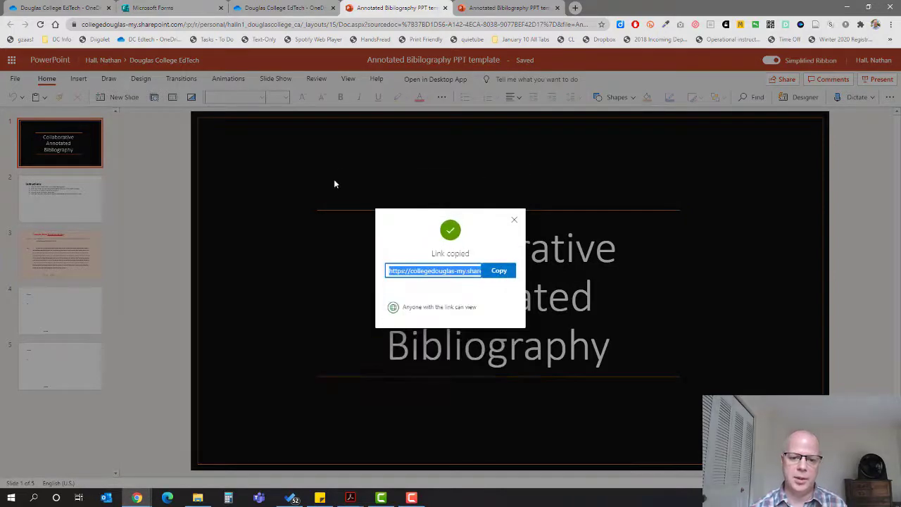
key("ctrl+shift+n")
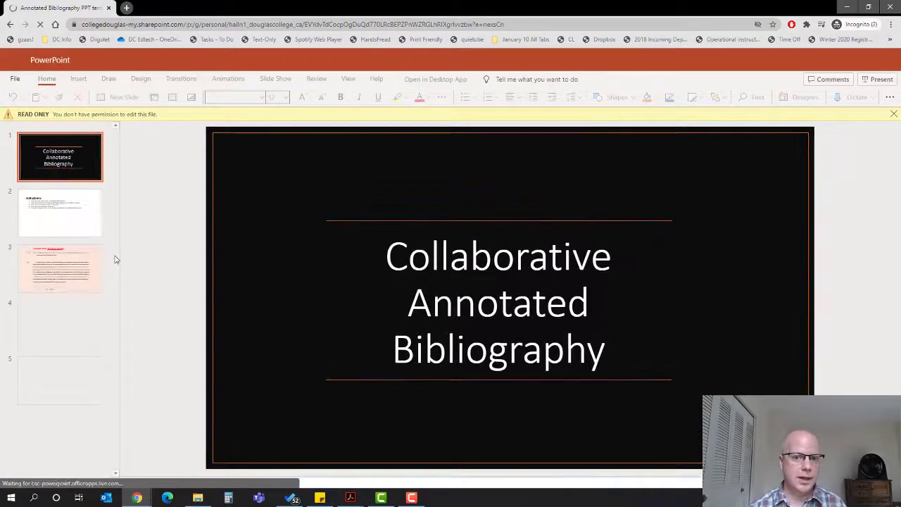
- Download an editable .pptx copy of the presentation to the computer
left_click(17, 79)
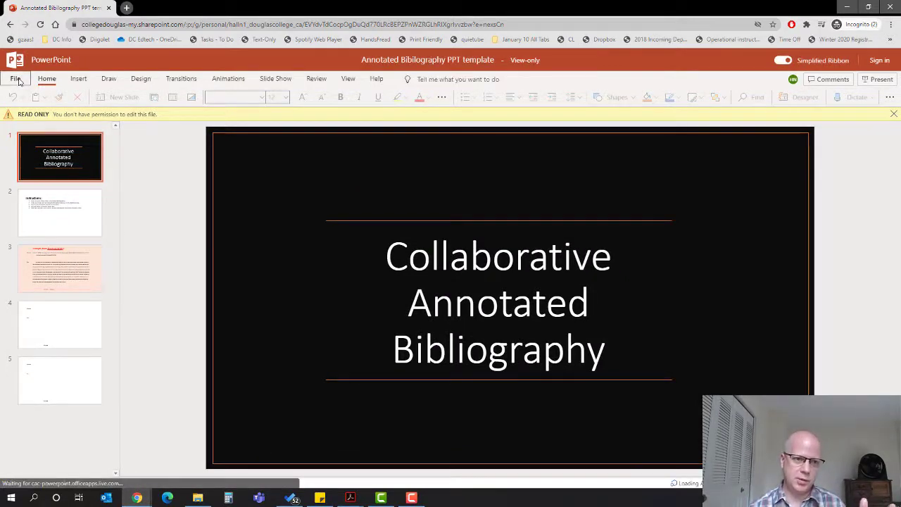
left_click(16, 78)
left_click(22, 146)
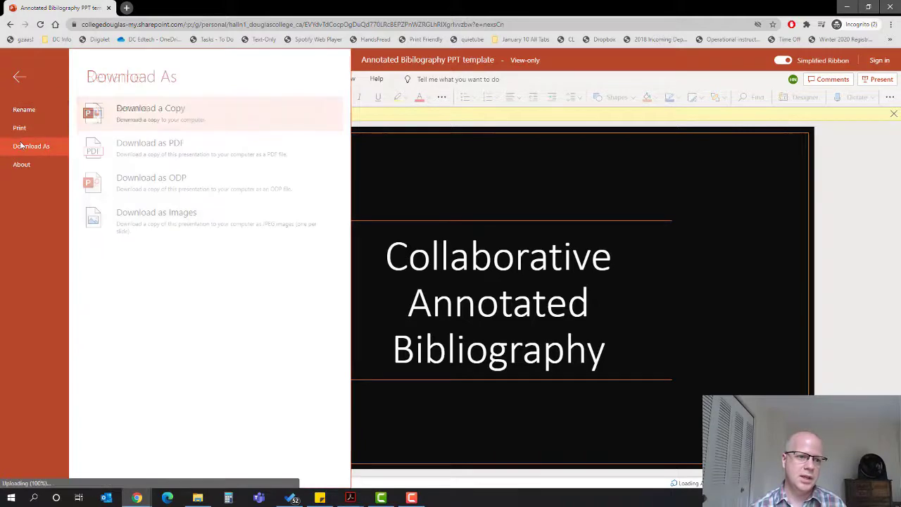
left_click(157, 112)
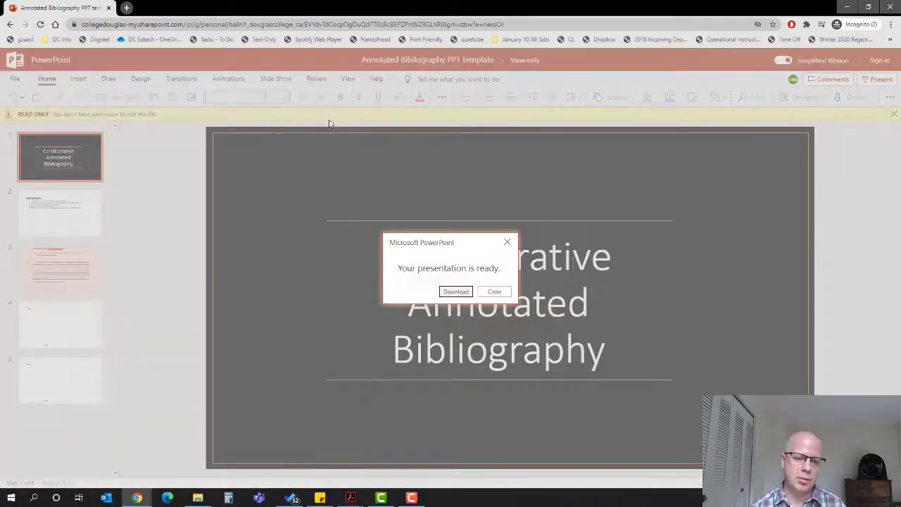
left_click(455, 291)
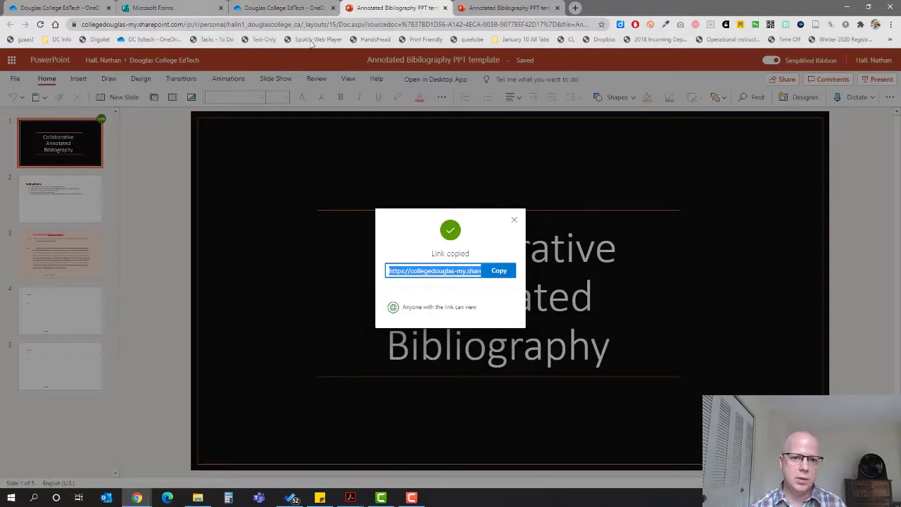
- Open the Demo folder and drag the downloaded template from Downloads into it
left_click(283, 10)
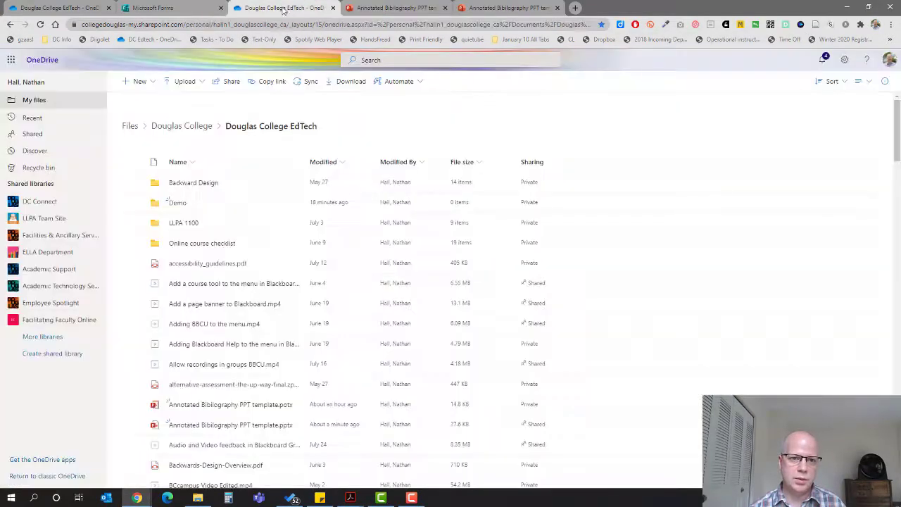
left_click(176, 204)
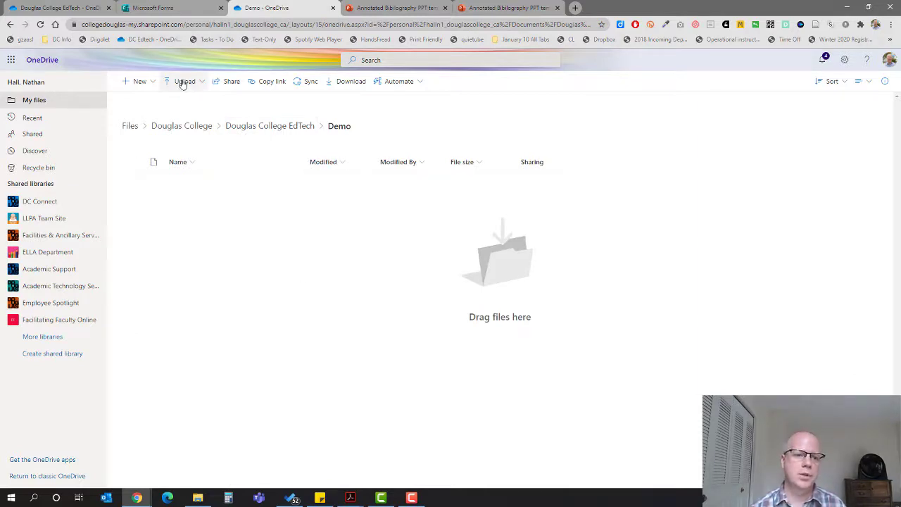
left_click(197, 498)
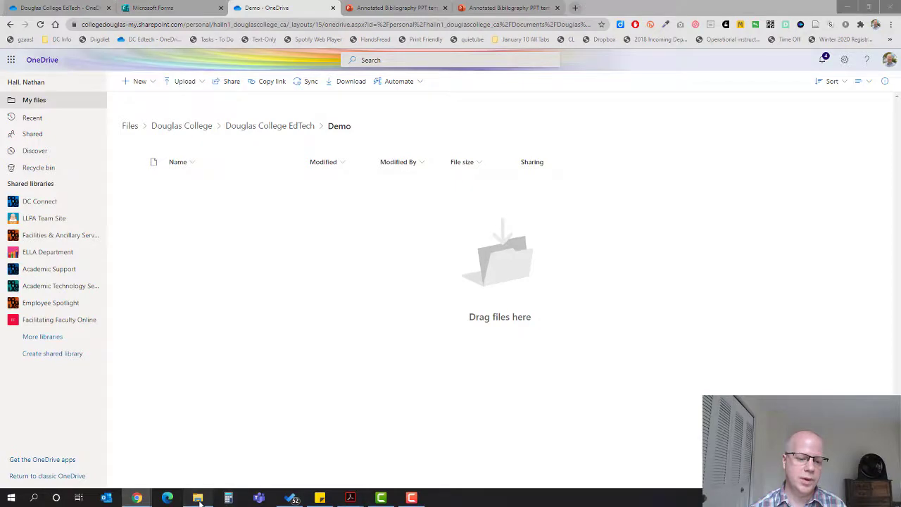
mouse_move(317, 230)
left_mouse_down()
mouse_move(171, 237)
mouse_move(216, 101)
left_mouse_up()
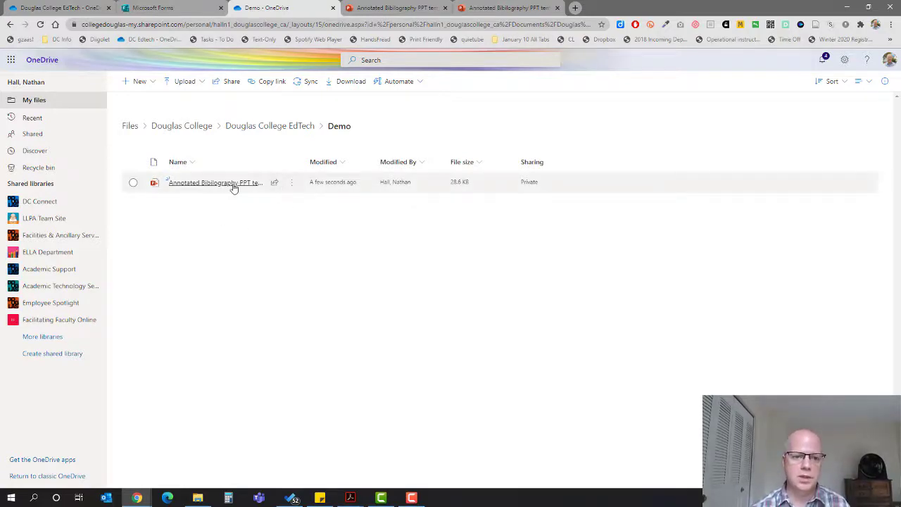
- Set the uploaded template's share link to People in Douglas College with editing allowed
left_click(275, 184)
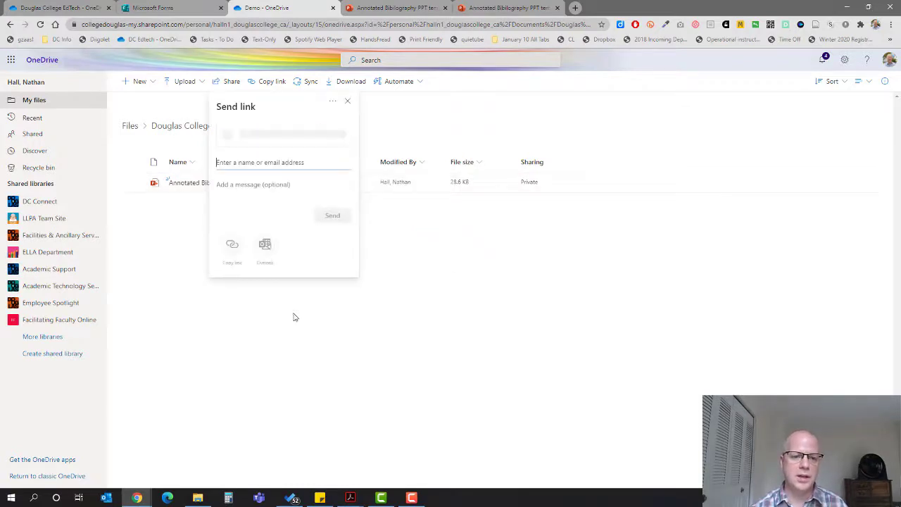
left_click(257, 135)
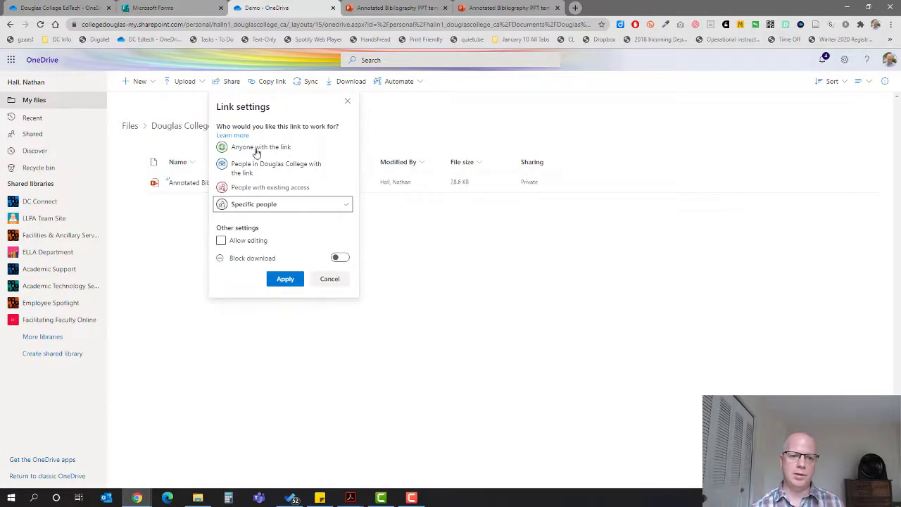
left_click(257, 148)
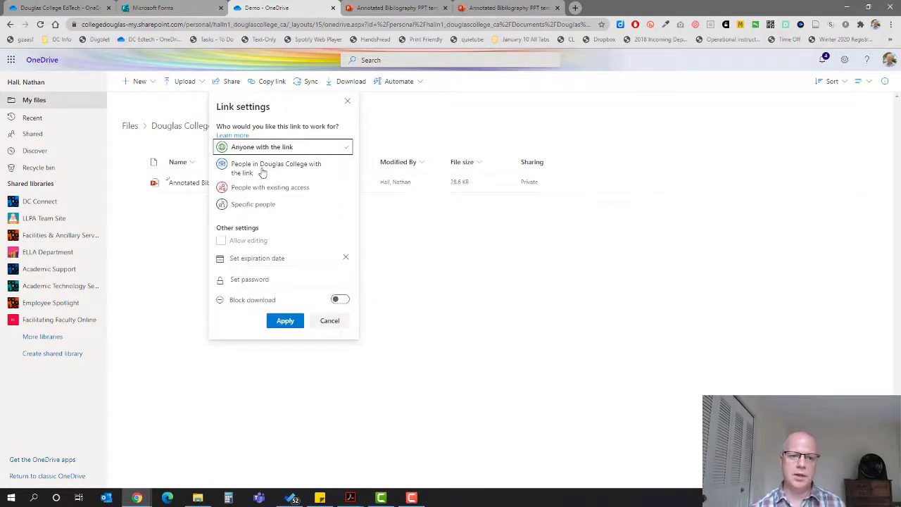
left_click(262, 171)
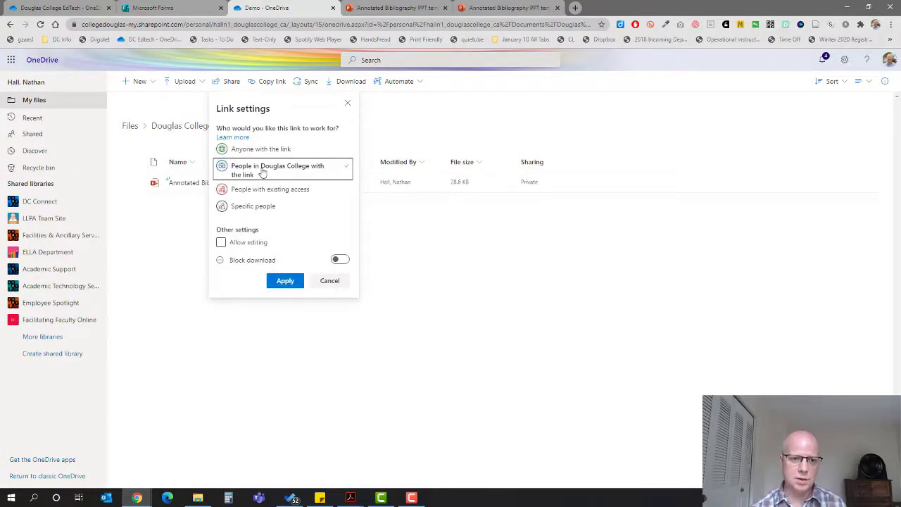
left_click(221, 242)
left_click(273, 280)
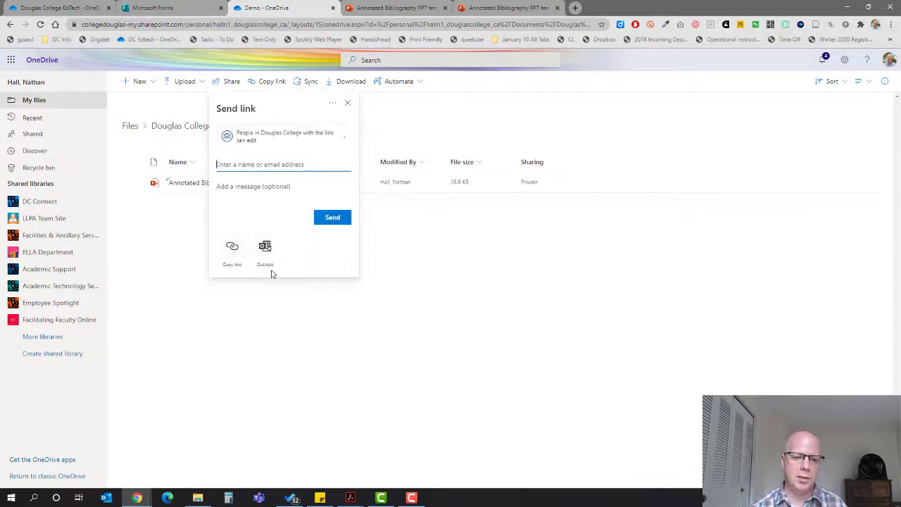
- Copy the edit link, then open the uploaded template in PowerPoint
left_click(232, 247)
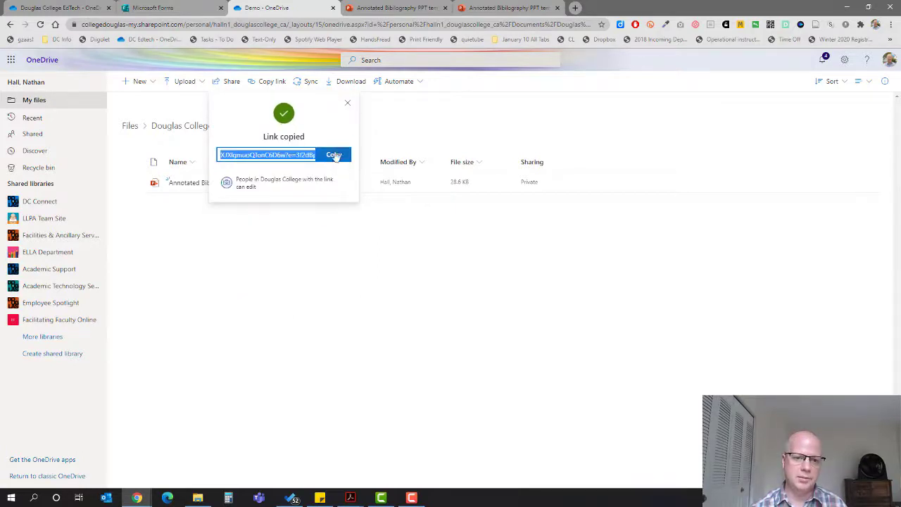
left_click(335, 156)
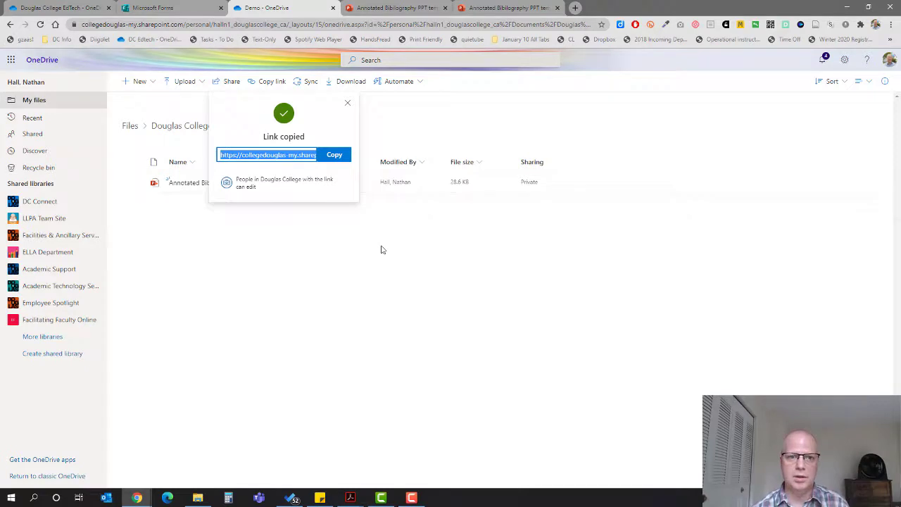
left_click(133, 221)
left_click(204, 182)
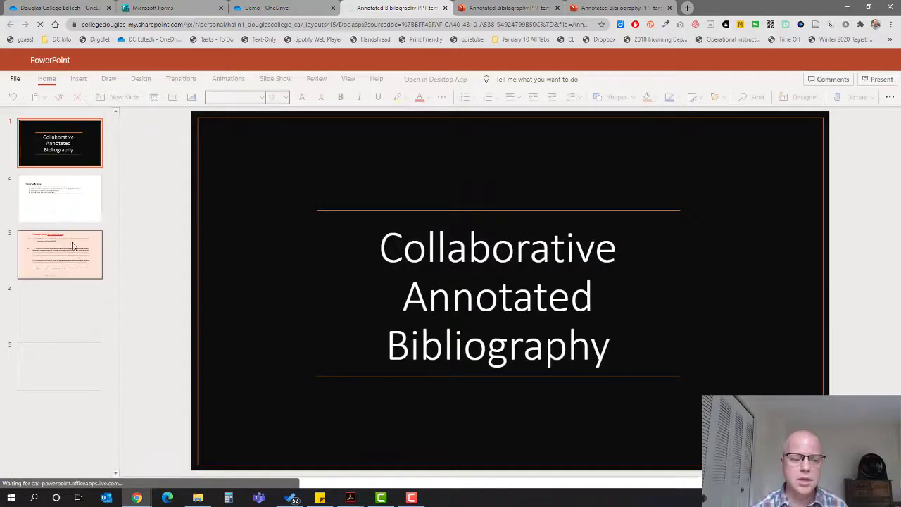
- Close the Demo copy and dismiss the Link copied notice on the EdTech template
left_click(446, 8)
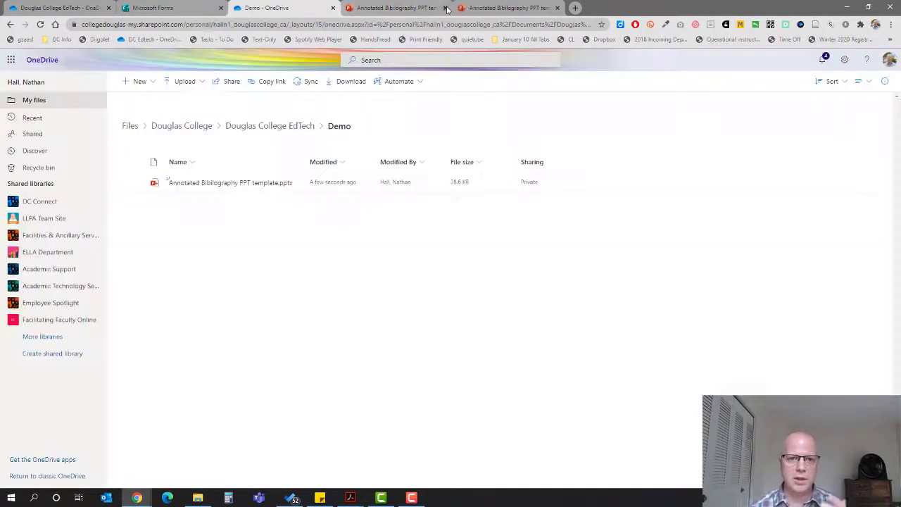
left_click(438, 8)
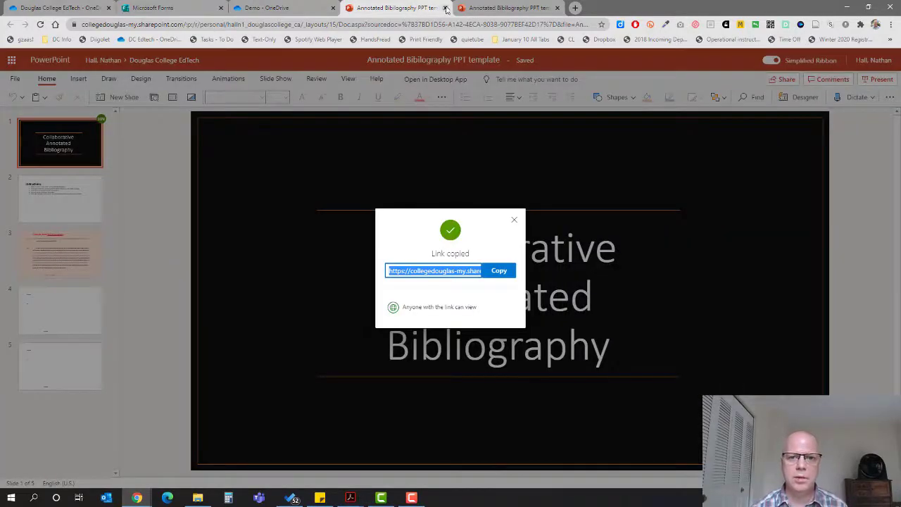
left_click(171, 144)
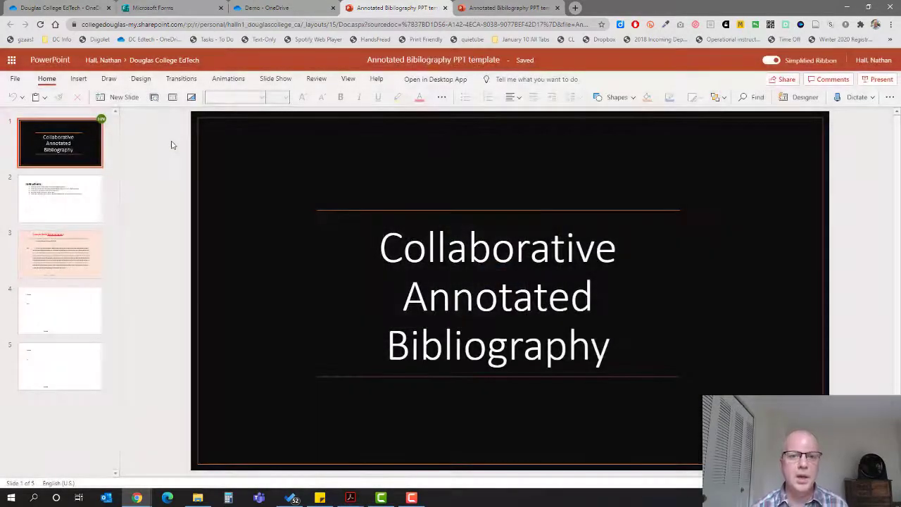